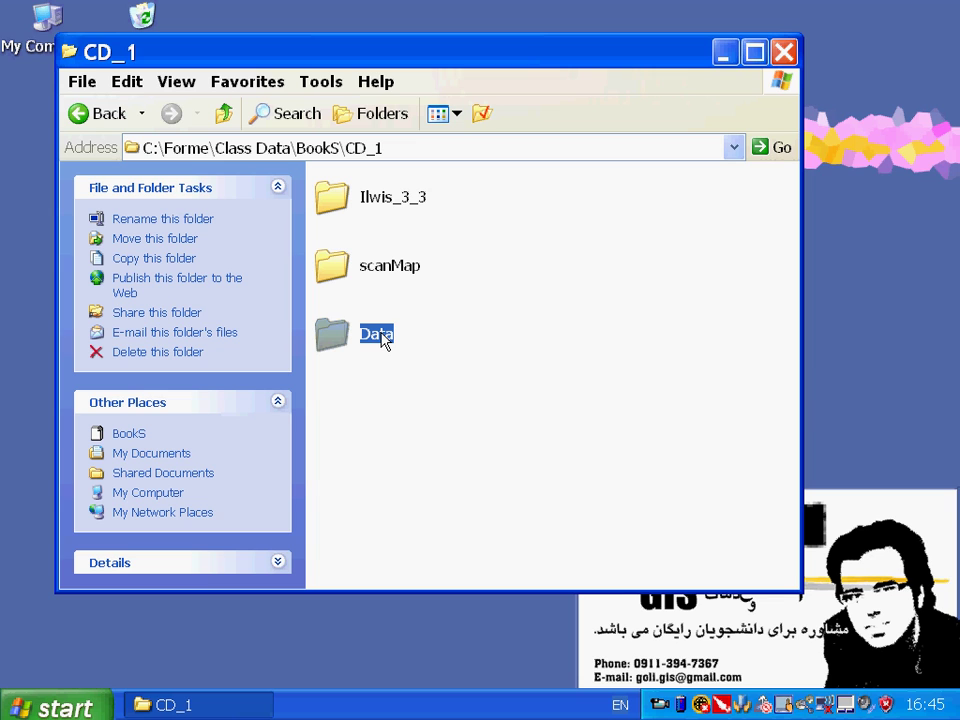
Step: Open the Ilwis_3_3 folder and launch the ILWIS3.3Academic installer
click(398, 276)
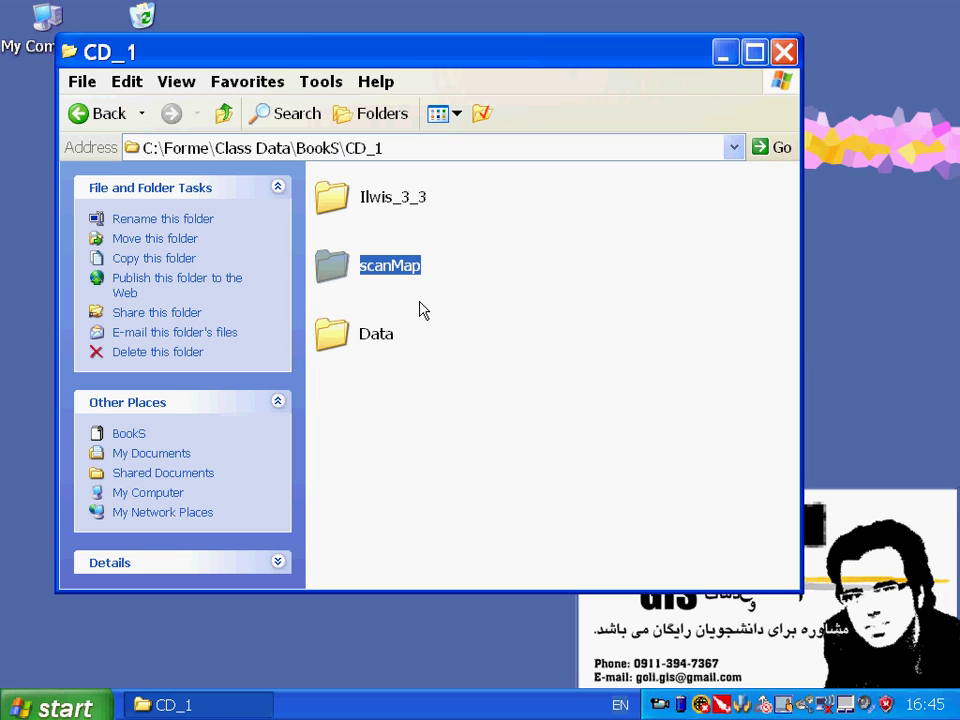
click(418, 317)
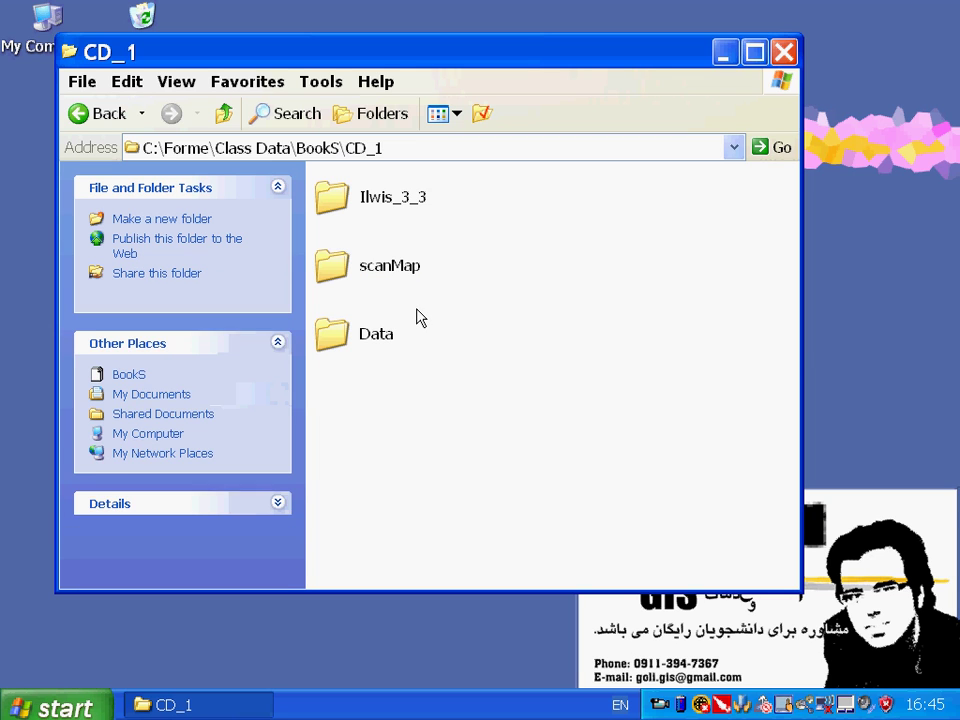
click(369, 208)
right_click(369, 208)
click(388, 212)
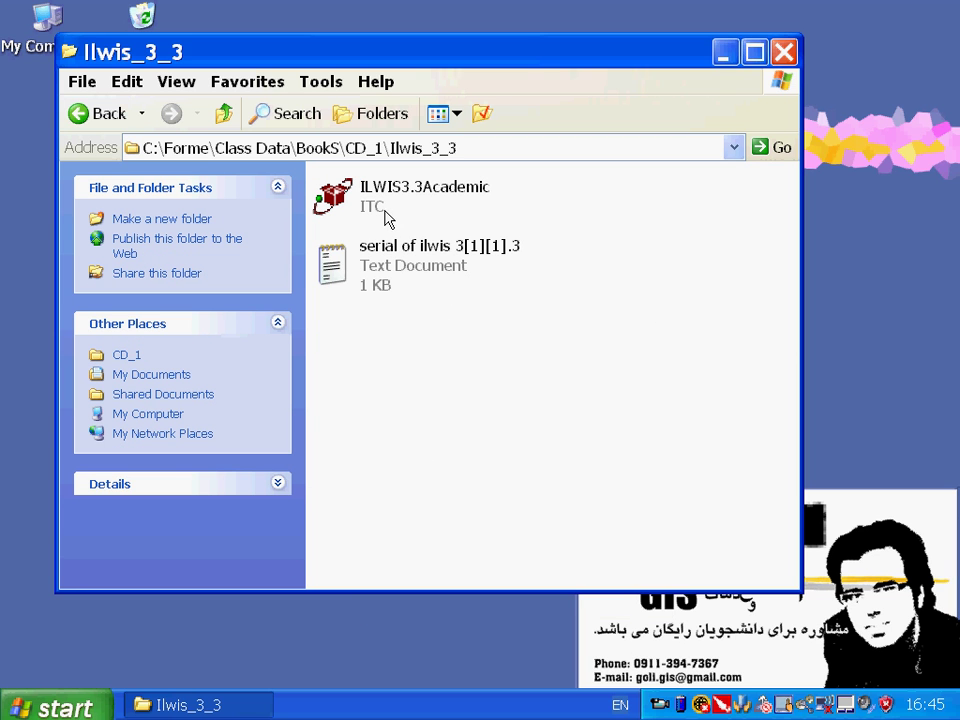
click(387, 201)
right_click(387, 199)
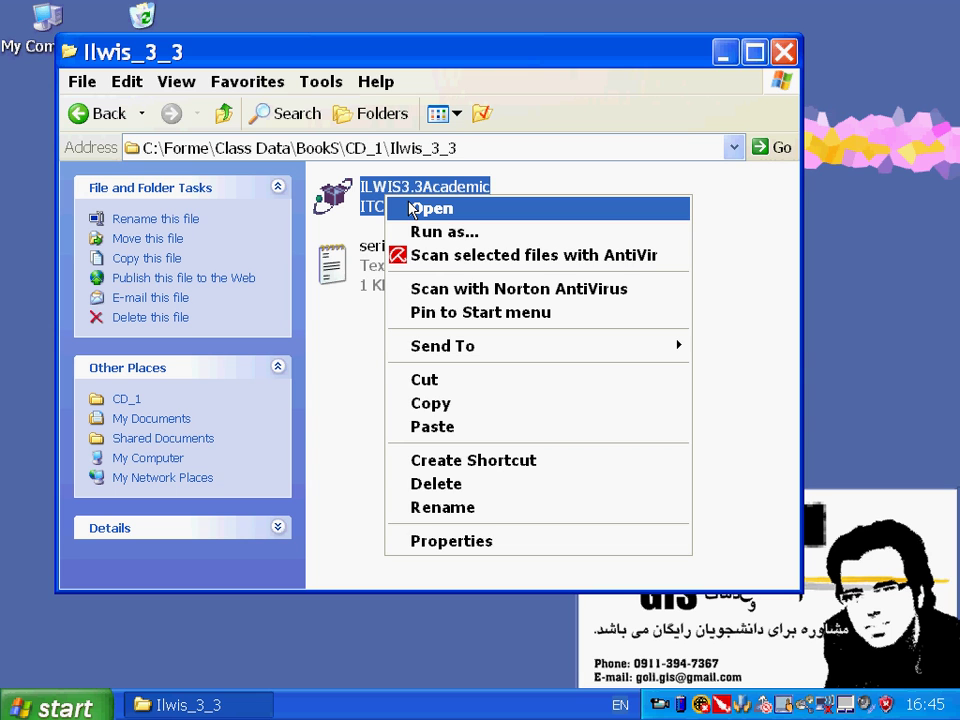
click(412, 210)
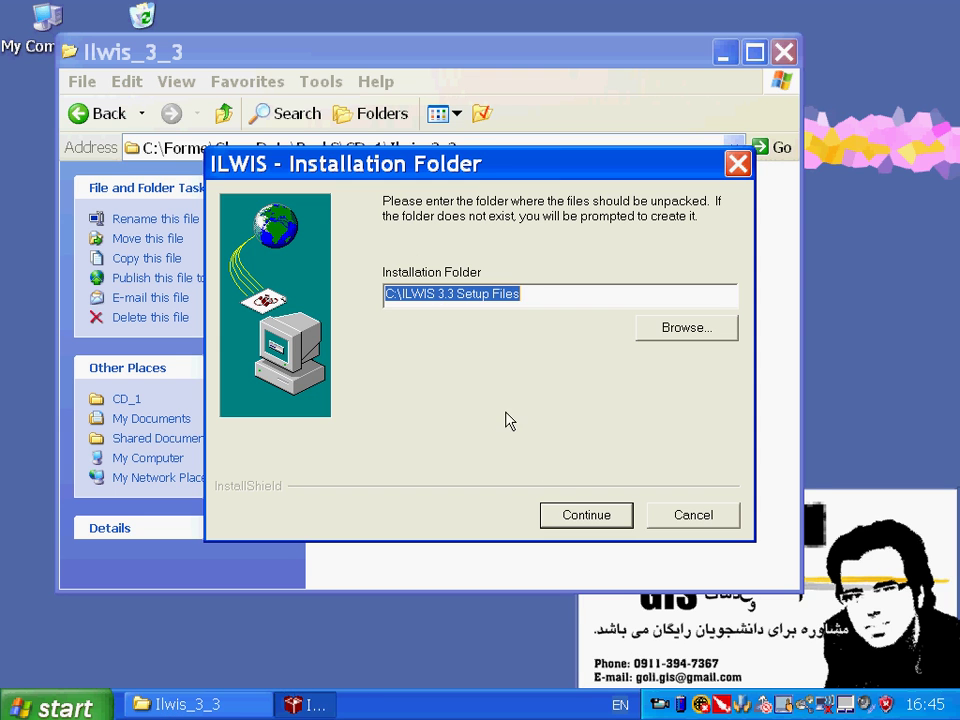
Step: Unpack the installer to C:\ILWIS 3.3 Setup Files, agreeing to create the folder
click(576, 516)
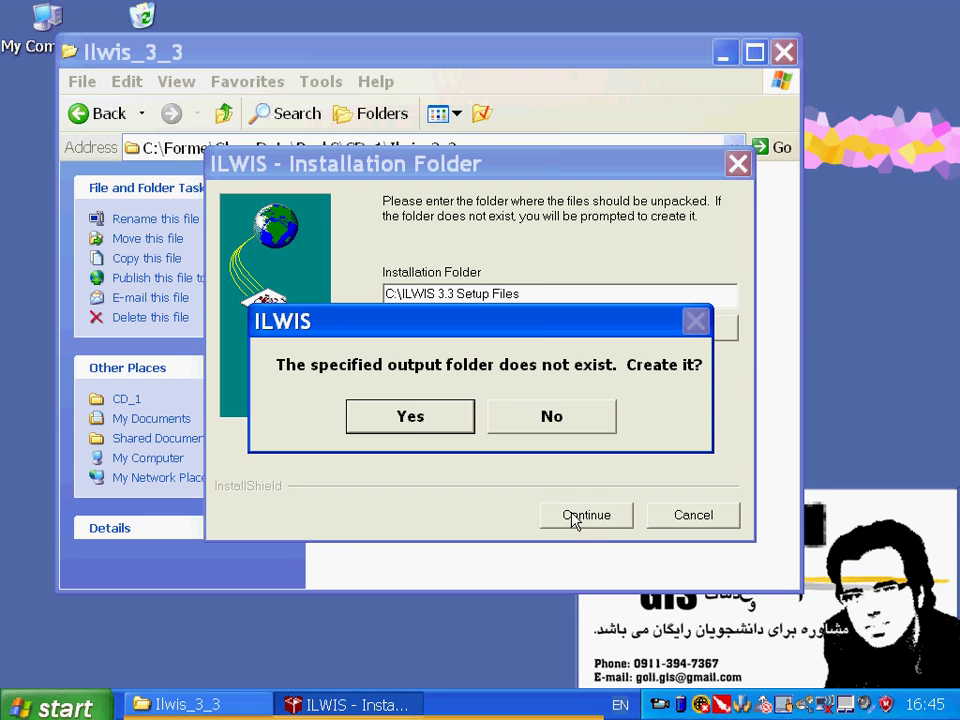
click(450, 421)
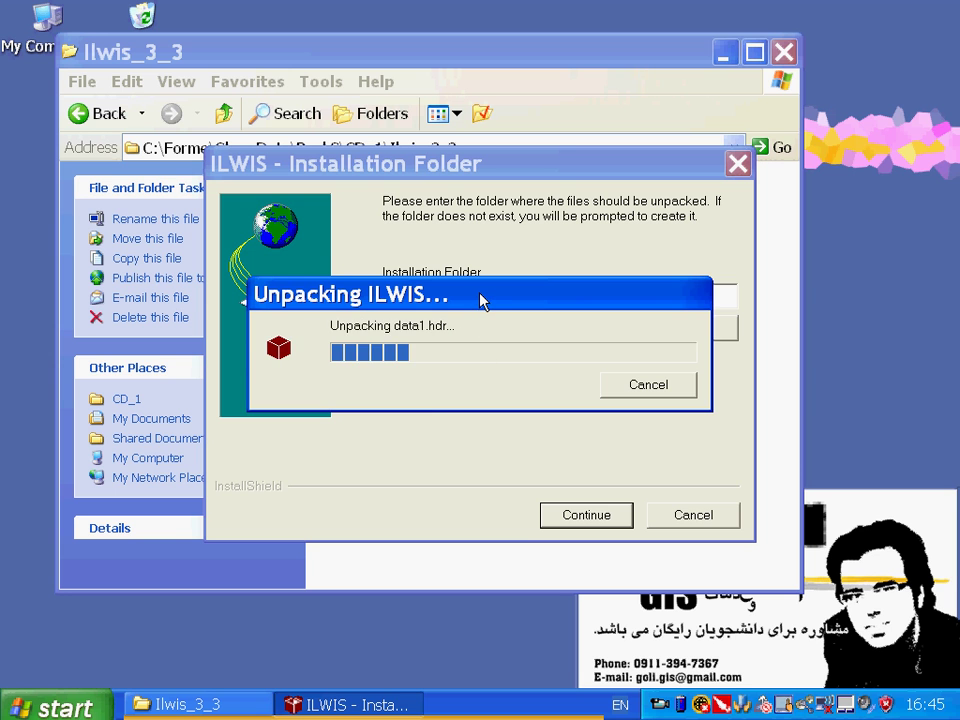
drag(480, 299, 482, 356)
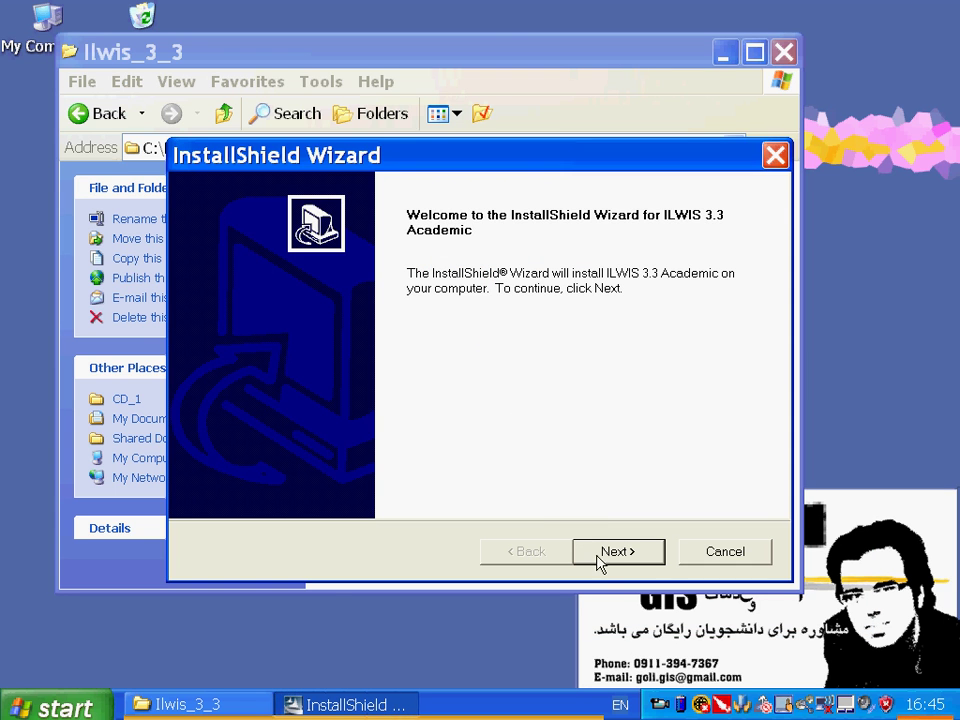
Step: Install ILWIS 3.3 Academic in C:\Program Files\ILWIS 3.3 Academic and finish setup without opening the release notes
click(612, 553)
click(612, 553)
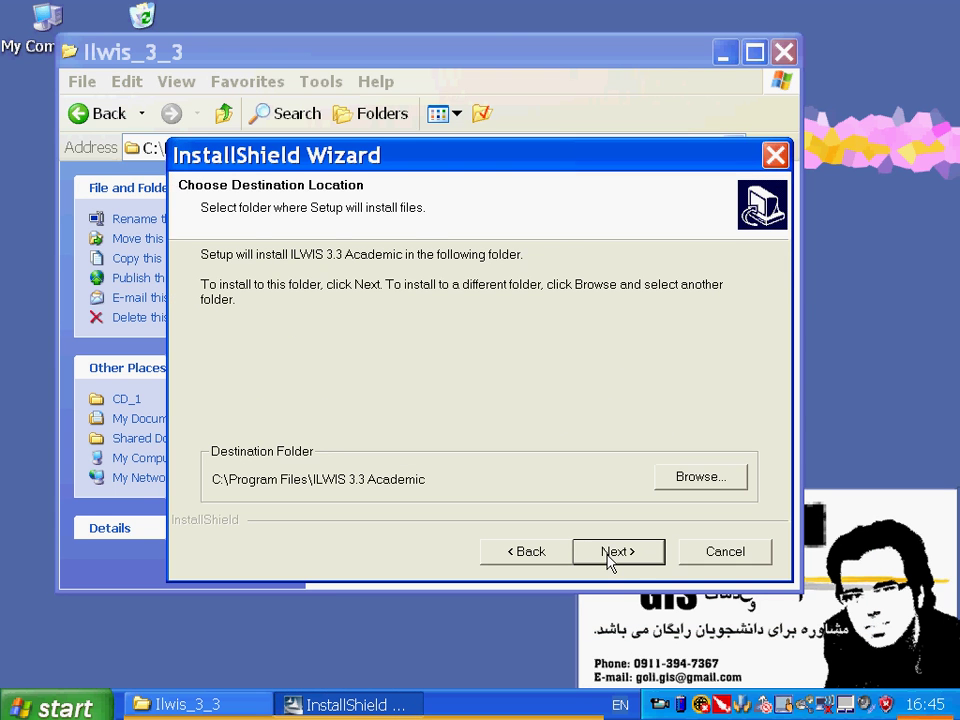
click(610, 553)
click(608, 556)
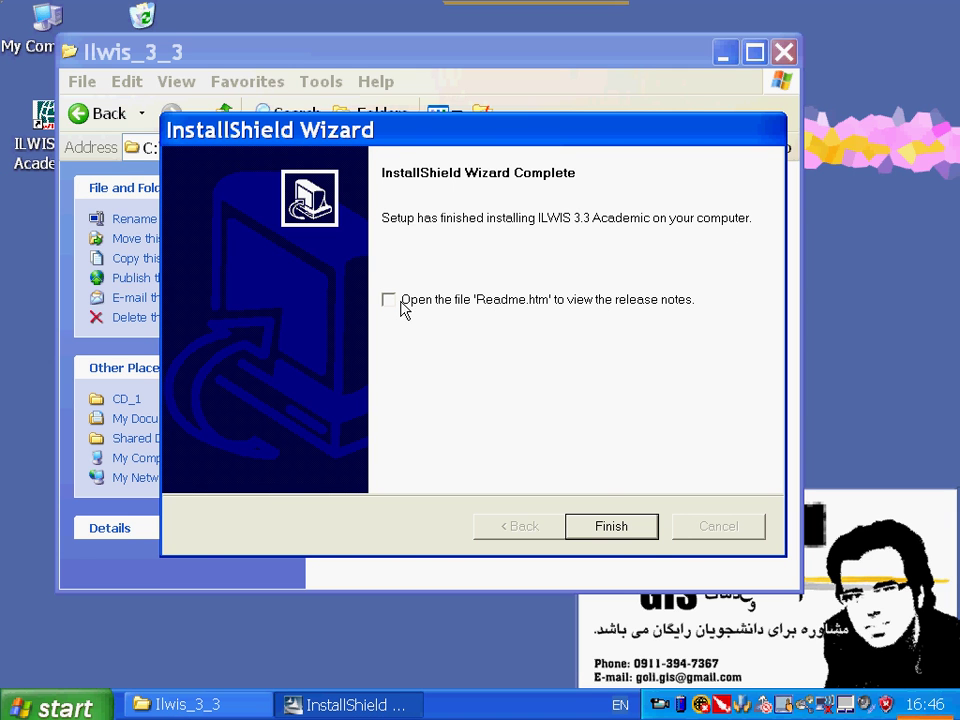
click(632, 528)
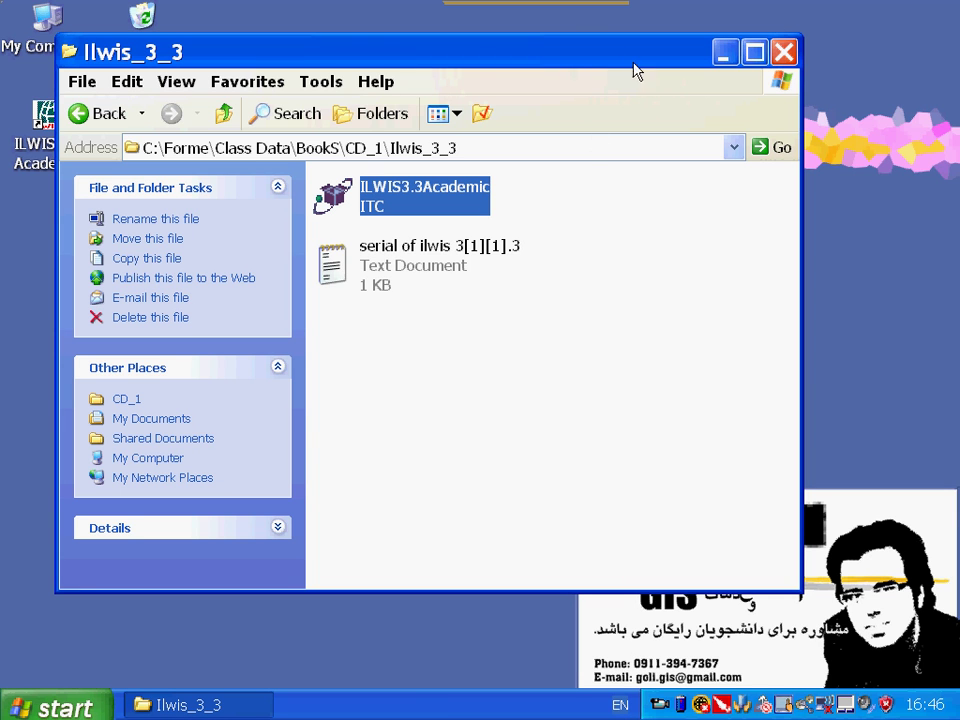
Step: Minimize the folder window and start ILWIS 3.3 Academic from its desktop shortcut
click(725, 55)
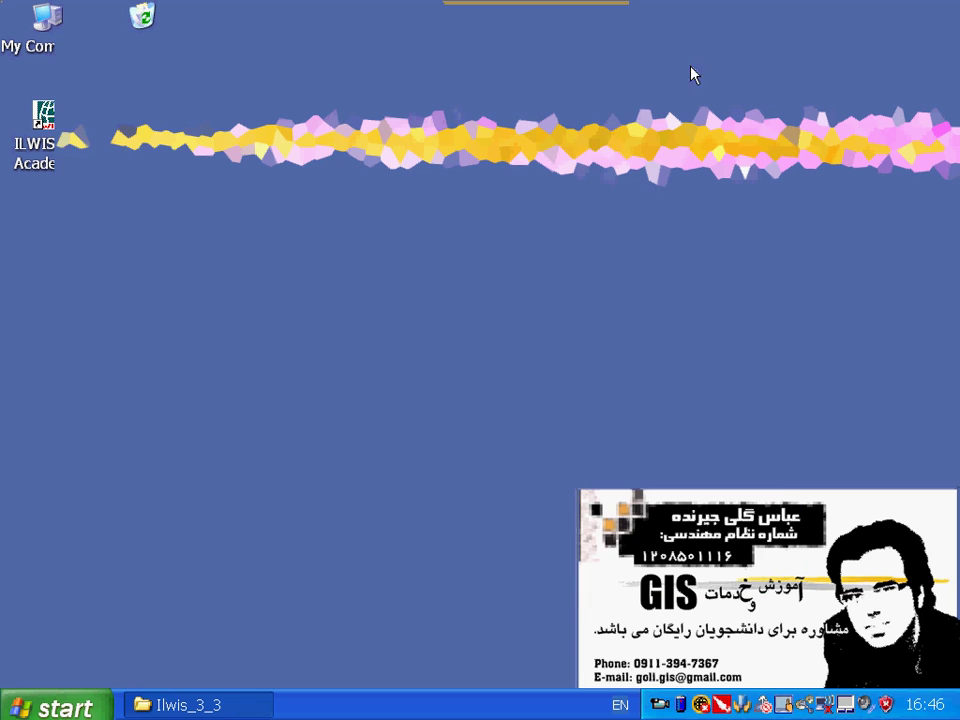
right_click(38, 152)
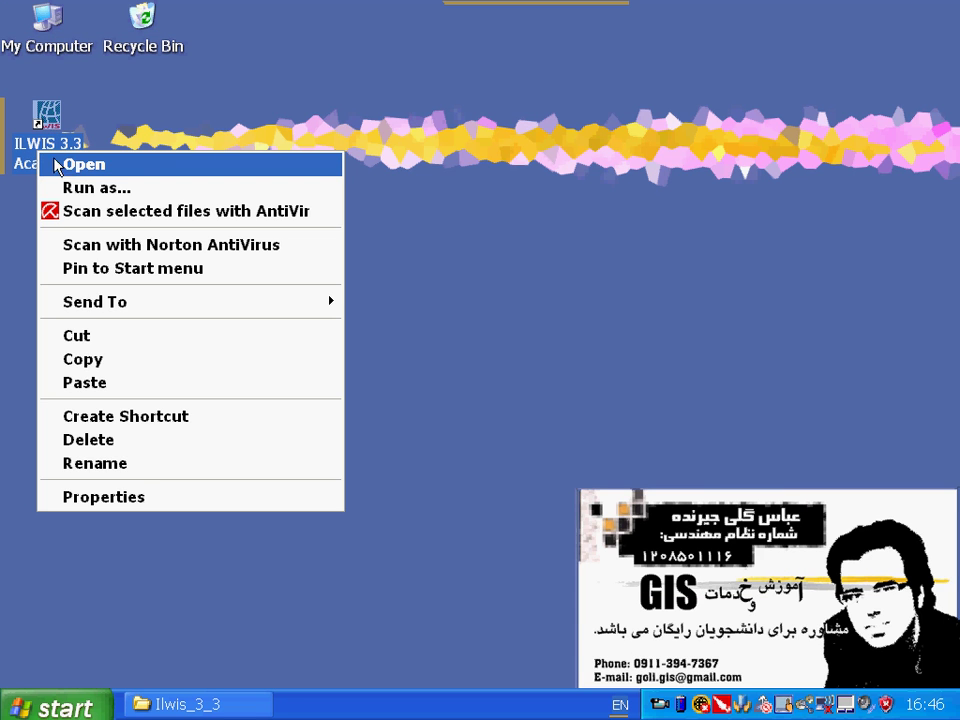
click(73, 166)
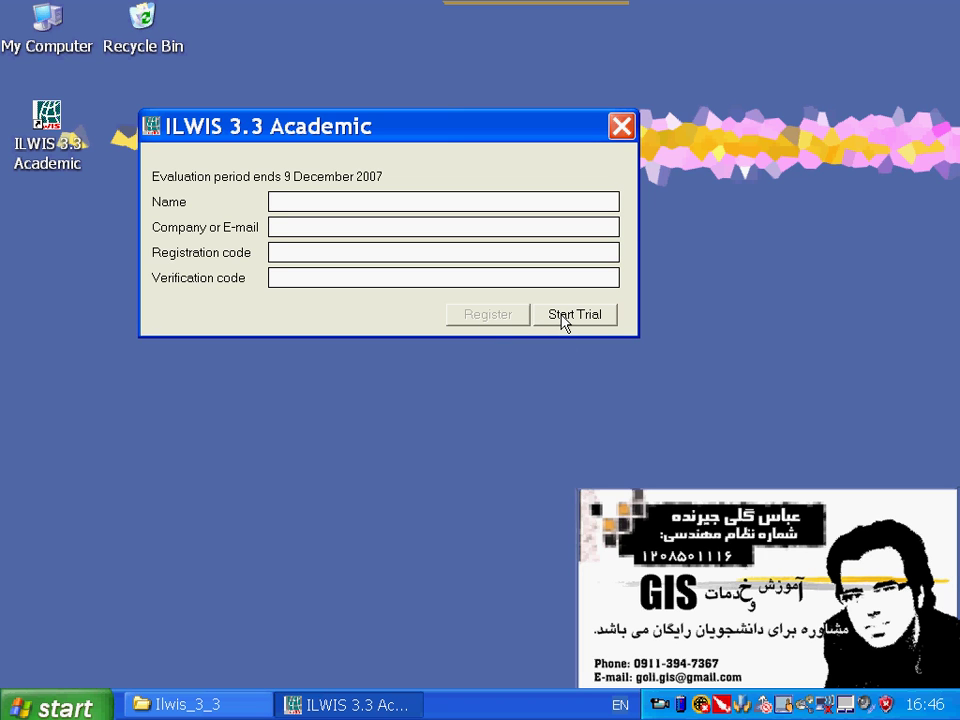
Step: Bring back the Ilwis_3_3 folder window, narrow it, and open the ILWIS serial text document
click(227, 705)
drag(58, 291, 545, 305)
click(621, 272)
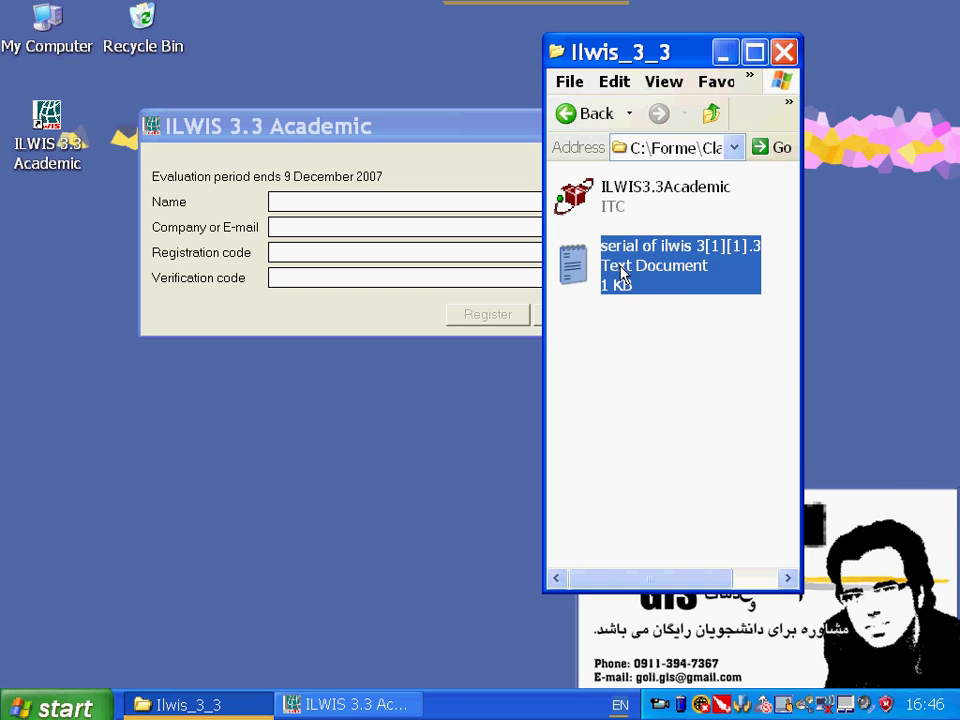
right_click(620, 268)
click(643, 281)
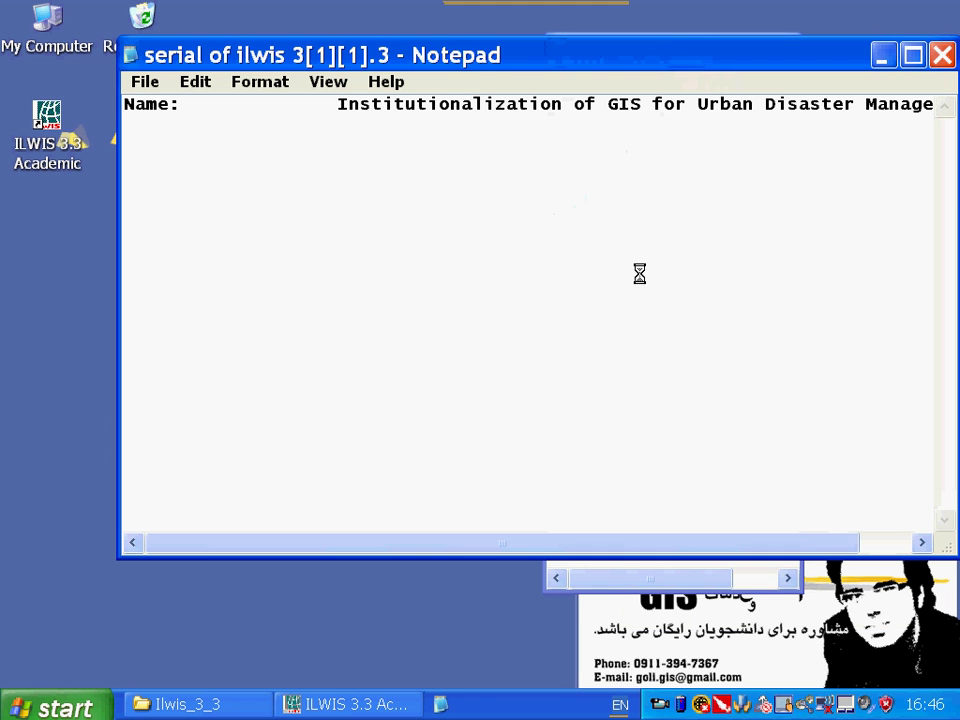
Step: Arrange the Notepad and ILWIS registration windows so the form fields and serial text show together, widening Notepad
drag(495, 82, 414, 265)
drag(386, 146, 350, 80)
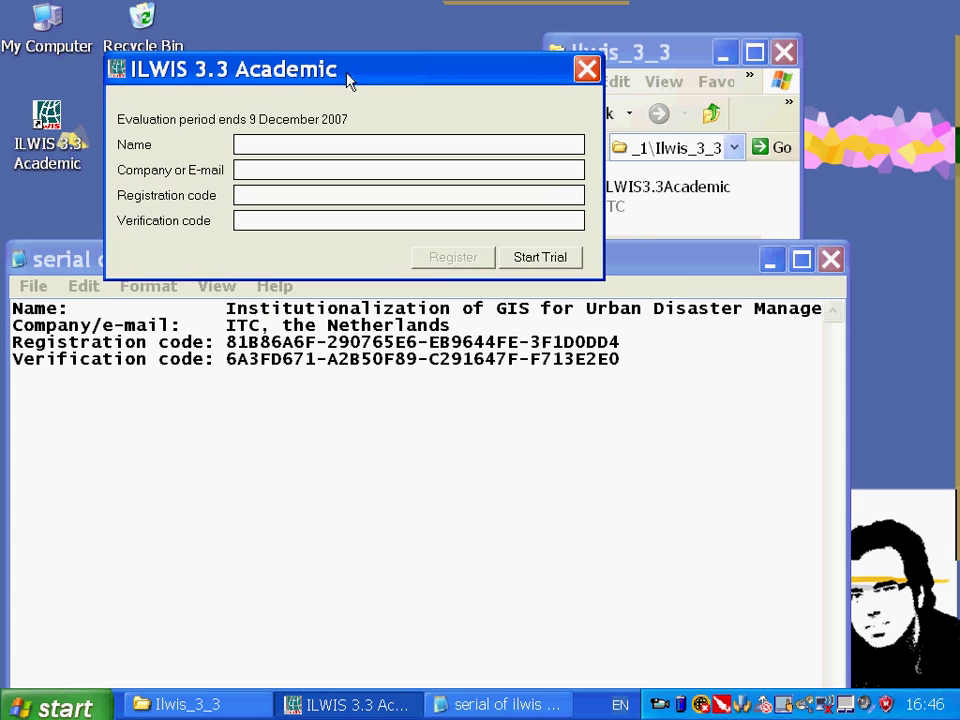
click(658, 270)
drag(850, 353, 921, 355)
Step: Copy the name "Institutionalization of GIS for Urban Disaster Management" from the text document into the registration form's Name field
drag(227, 308, 859, 308)
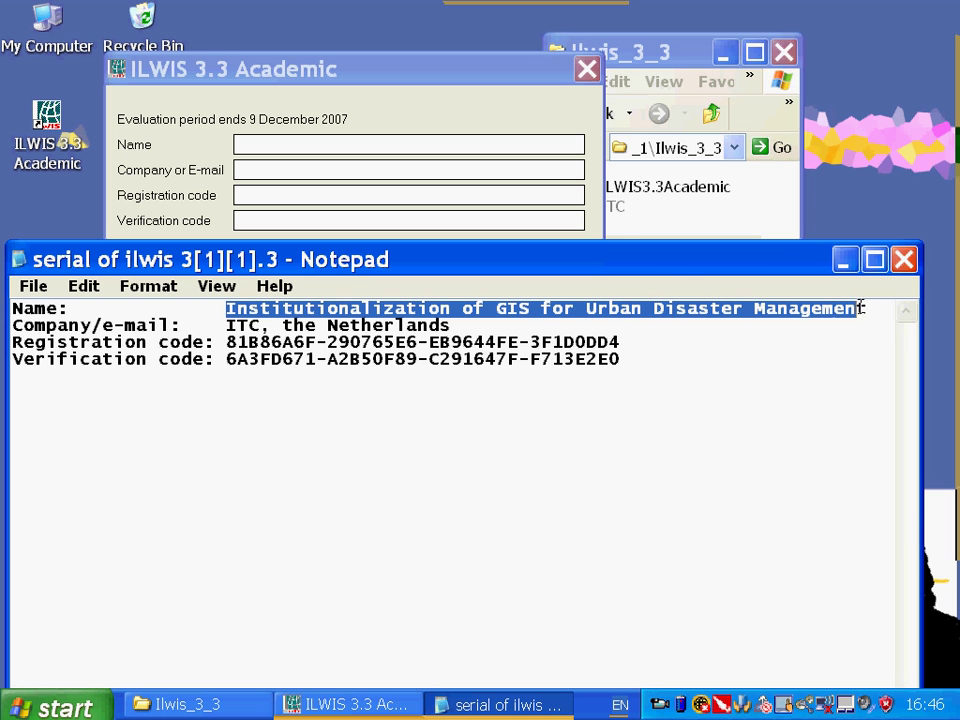
right_click(853, 309)
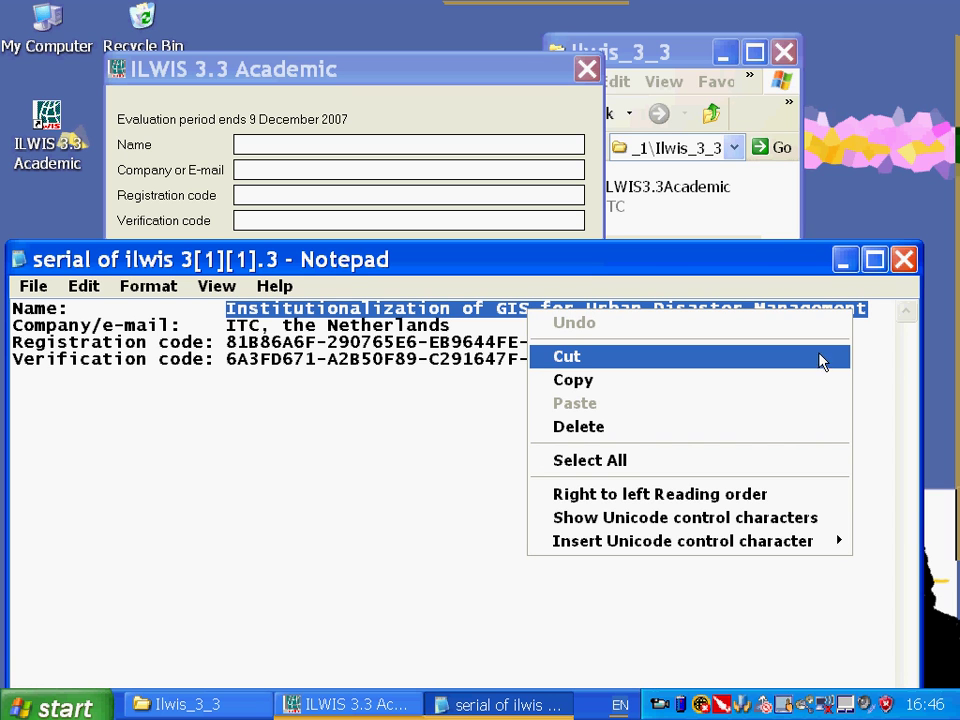
click(765, 379)
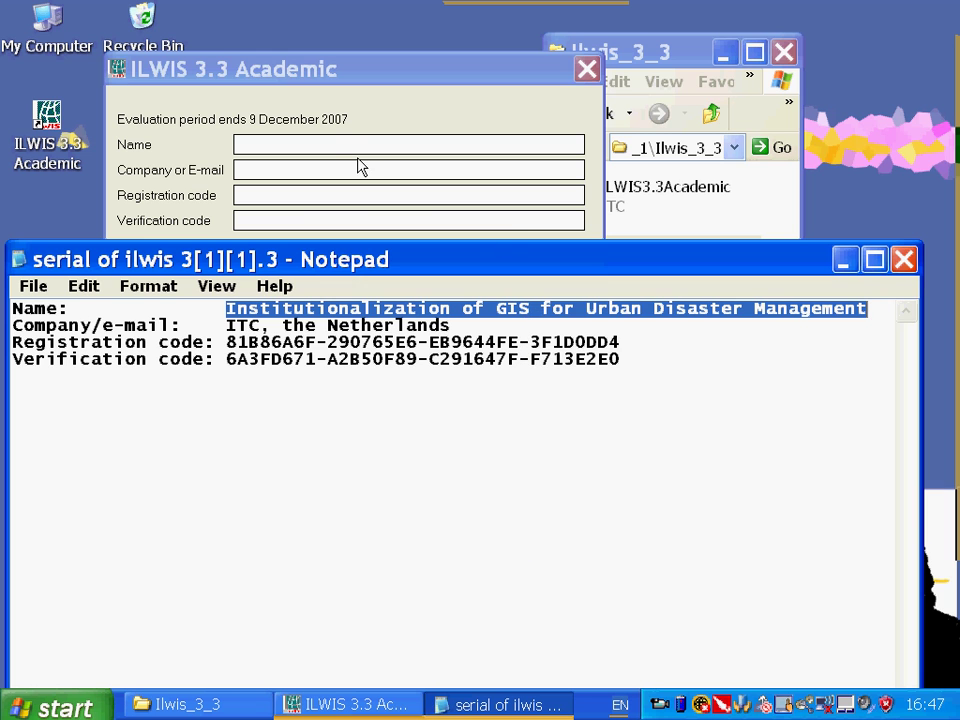
click(336, 146)
right_click(338, 147)
click(375, 241)
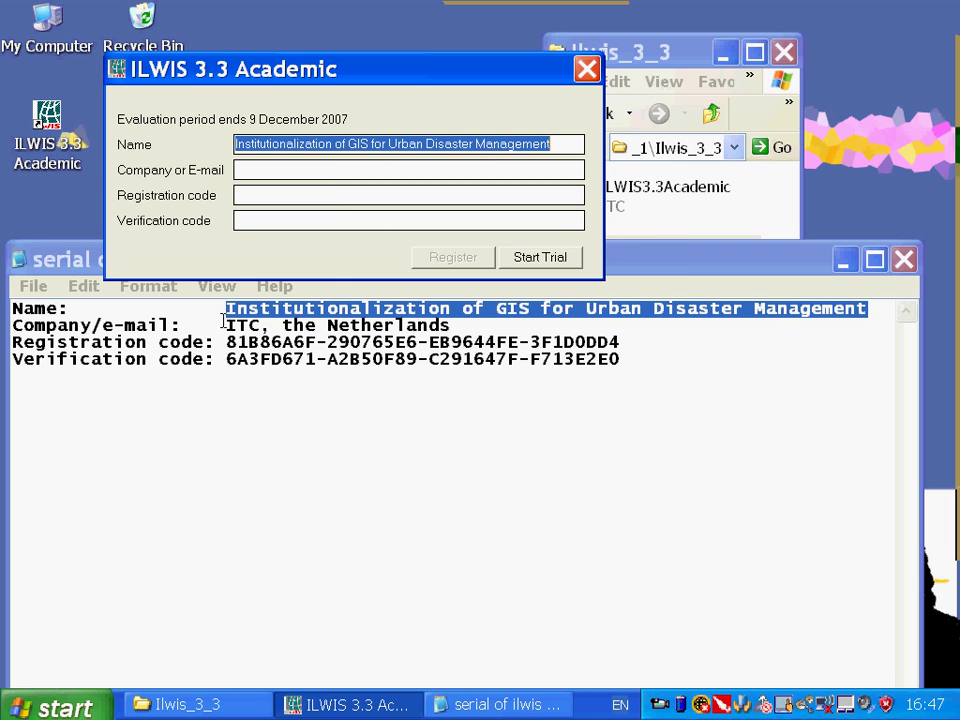
Step: Copy "ITC, the Netherlands" from the text document into the form's Company or E-mail field
drag(228, 325, 451, 327)
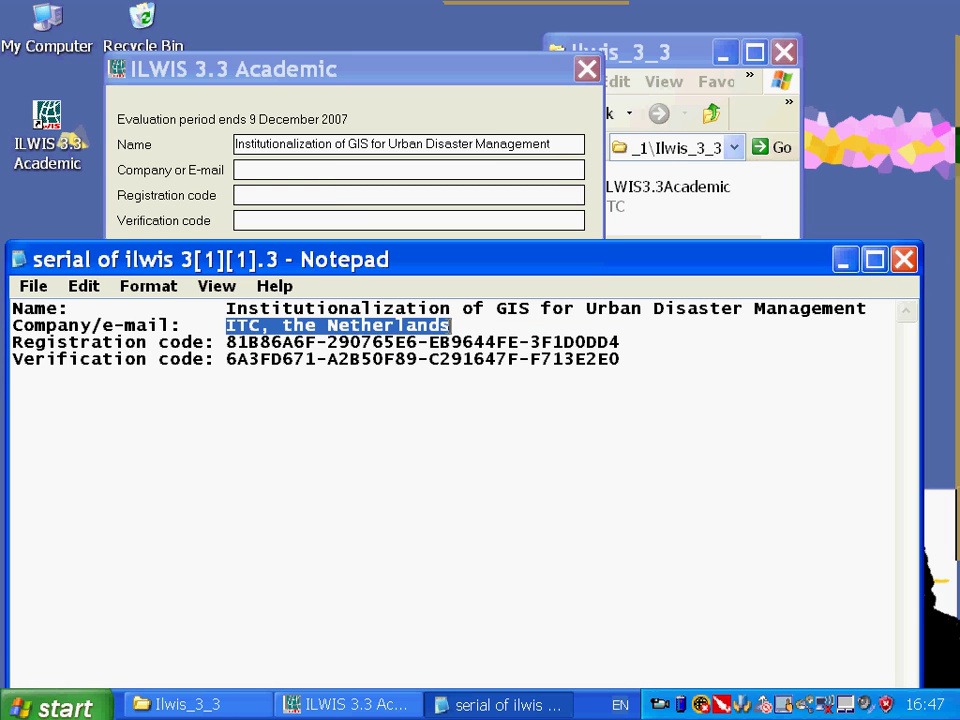
right_click(451, 328)
click(491, 398)
click(281, 188)
click(274, 169)
right_click(276, 171)
click(330, 266)
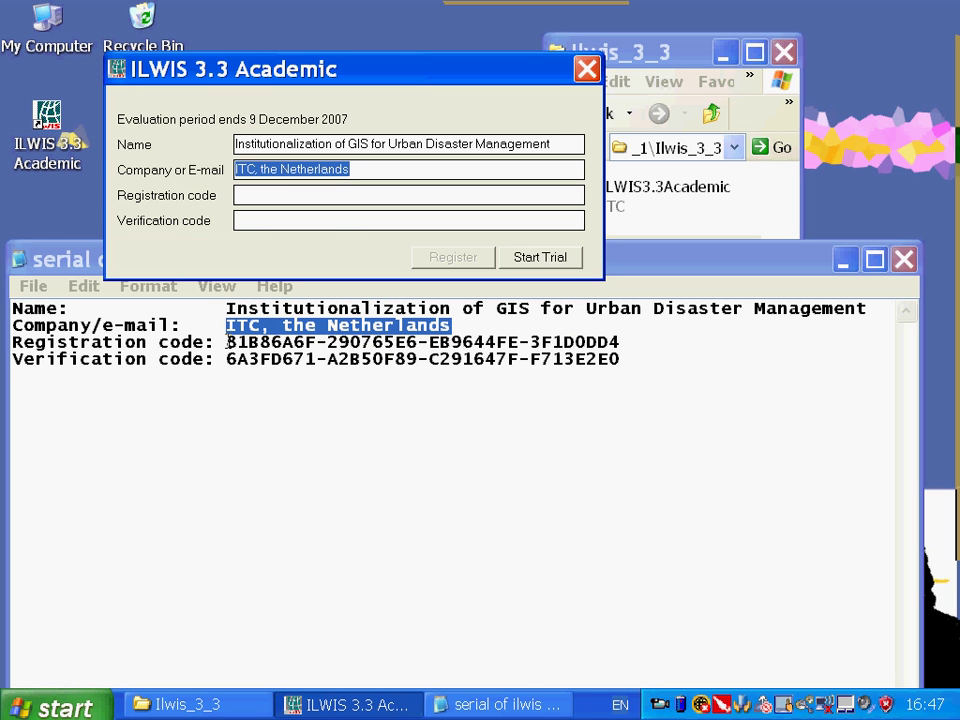
Step: Copy the registration code from the text document into the form's Registration code field
click(224, 342)
drag(226, 342, 613, 339)
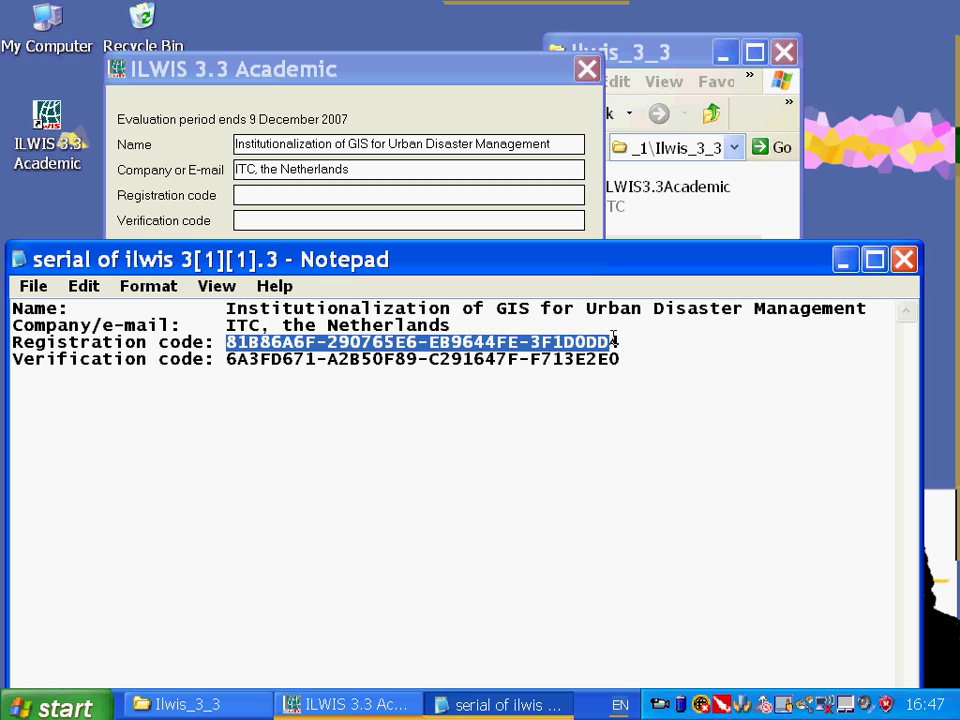
right_click(613, 345)
click(668, 413)
click(298, 195)
right_click(298, 196)
click(350, 287)
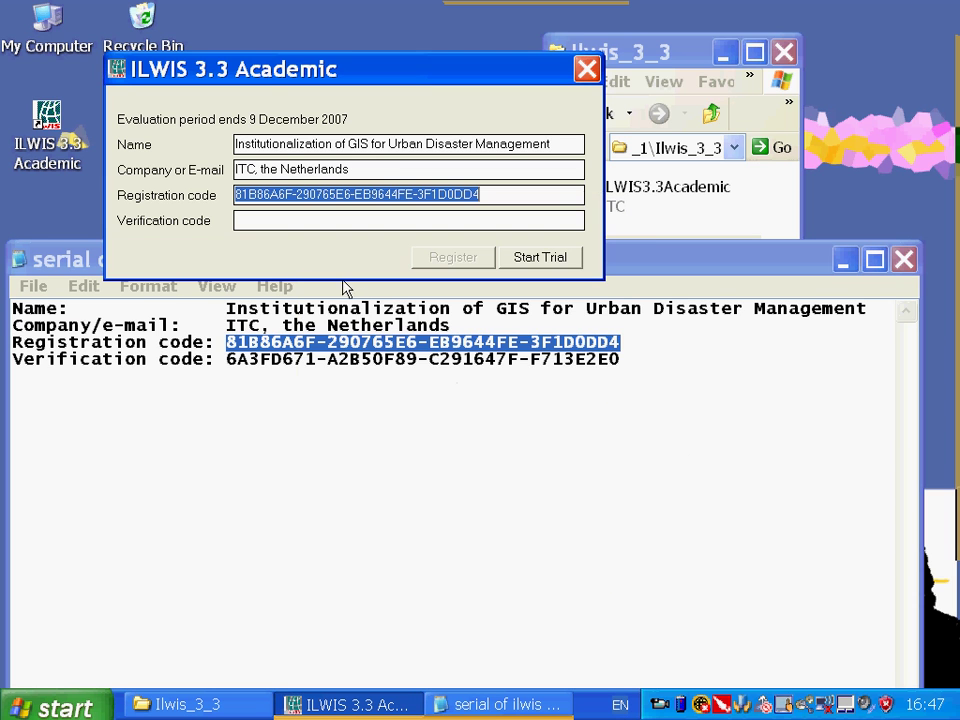
Step: Copy the verification code from the text document into the form's Verification code field
drag(227, 359, 620, 357)
right_click(613, 357)
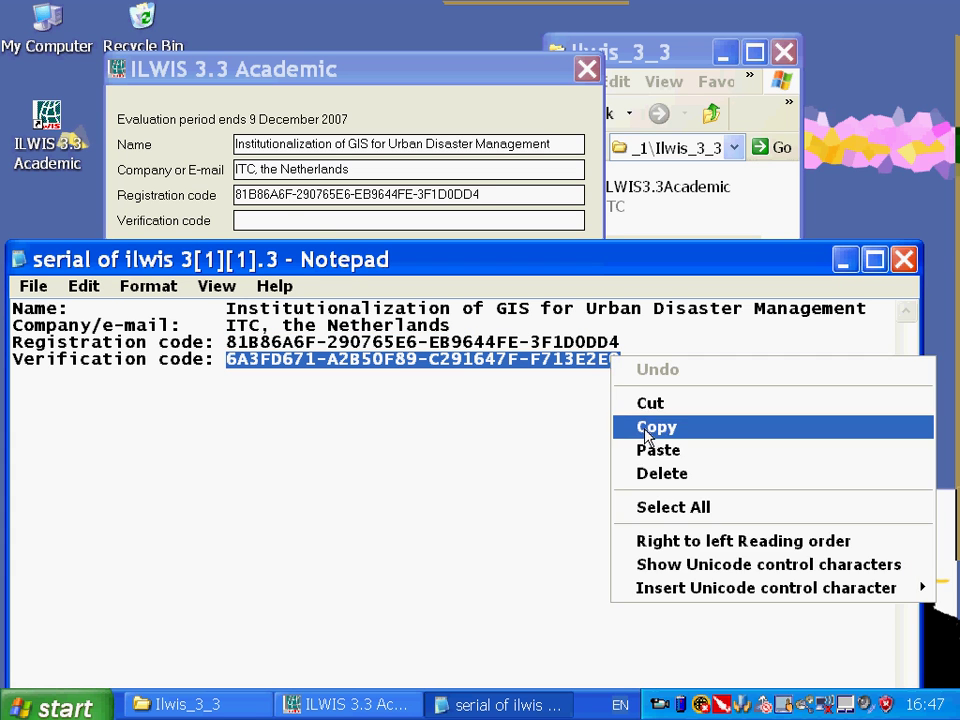
click(640, 424)
click(265, 218)
right_click(265, 218)
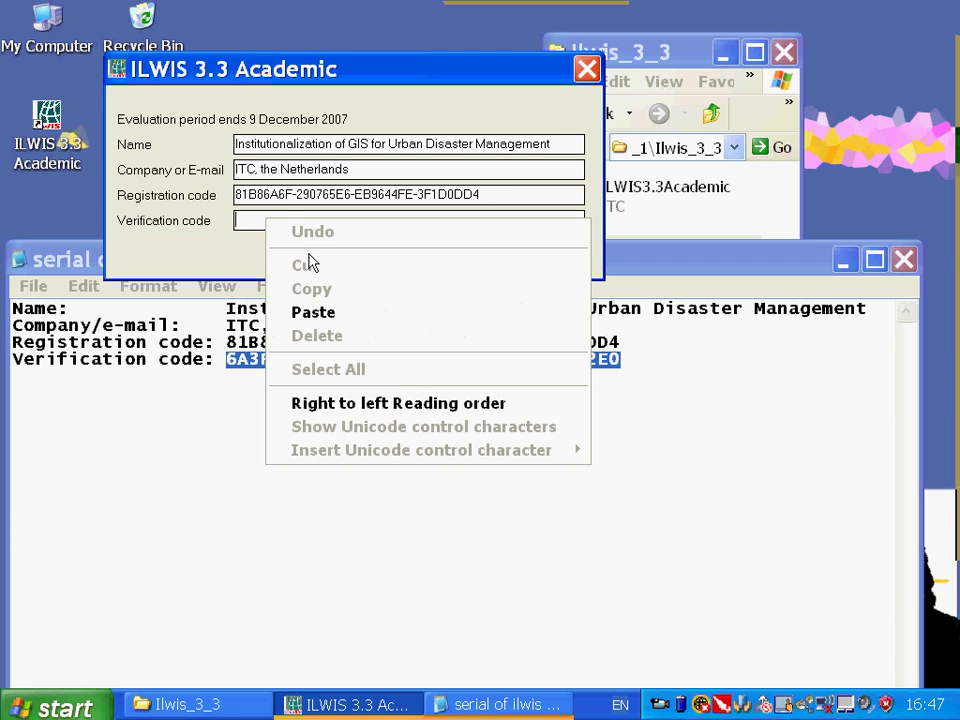
click(313, 310)
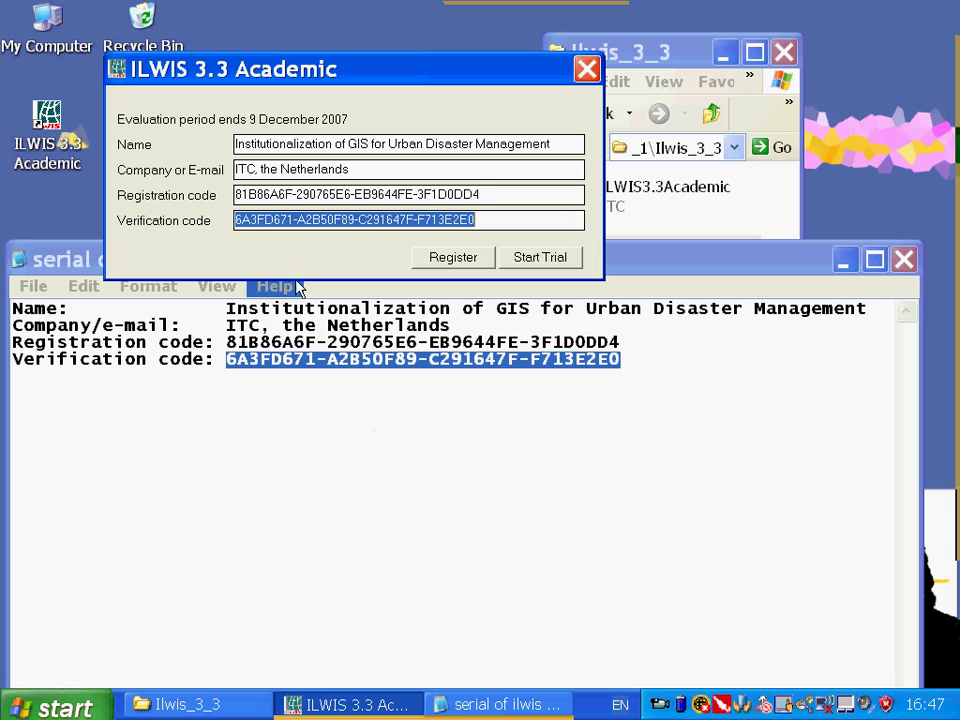
Step: Submit the ILWIS registration, and close both the ILWIS program and the serial text document
click(458, 264)
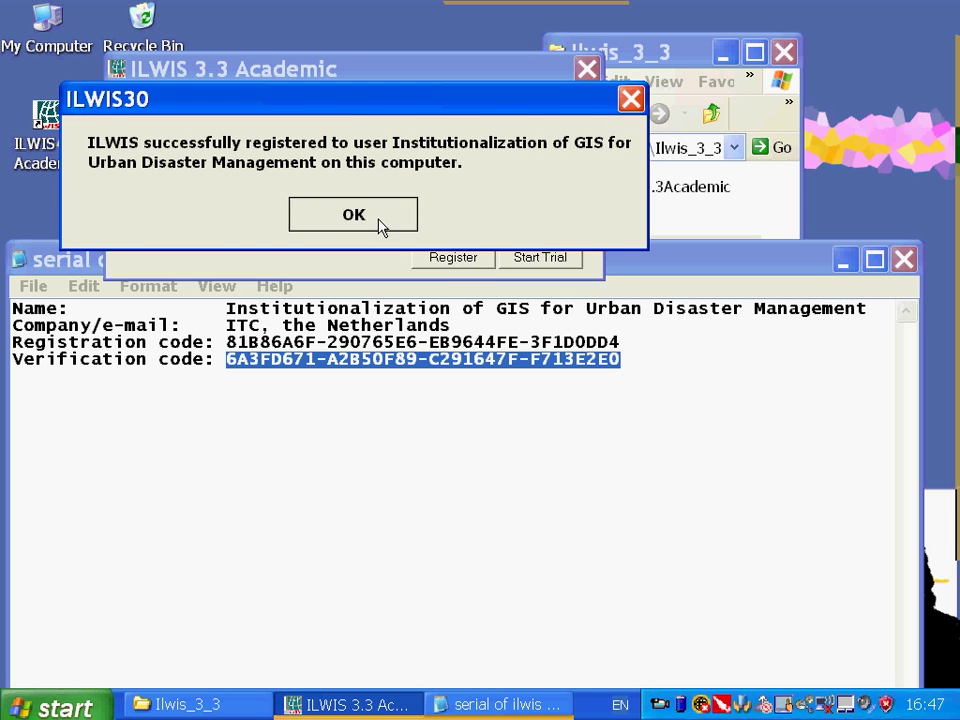
click(381, 229)
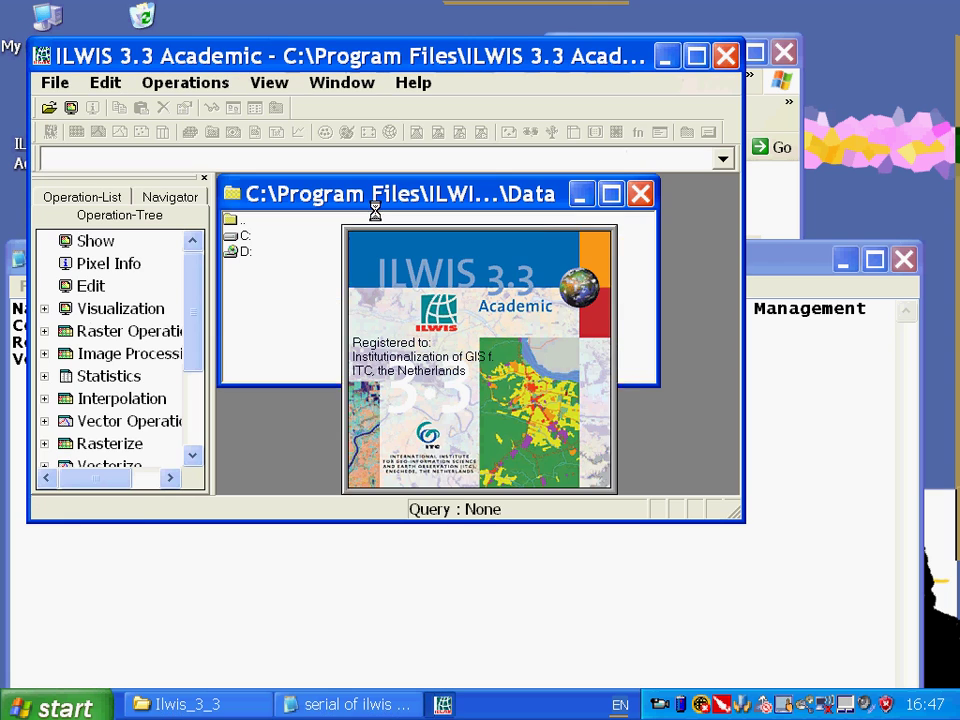
click(725, 58)
key(alt+F4)
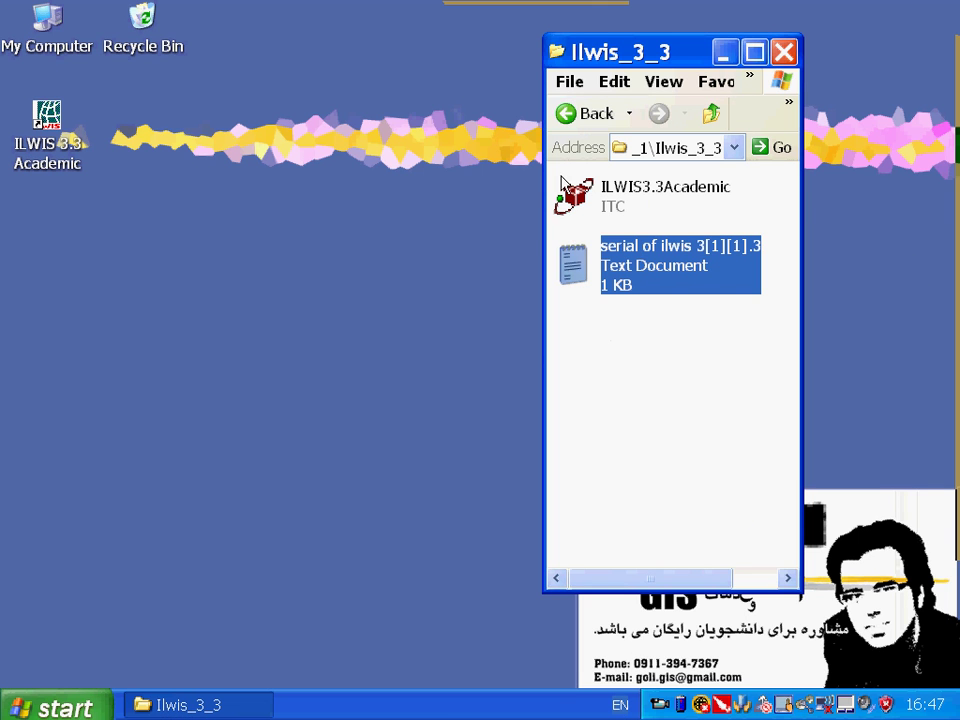
Step: Widen the folder window, go up to the CD_1 folder, and copy its scanMap and Data folders
drag(541, 181, 176, 205)
click(342, 112)
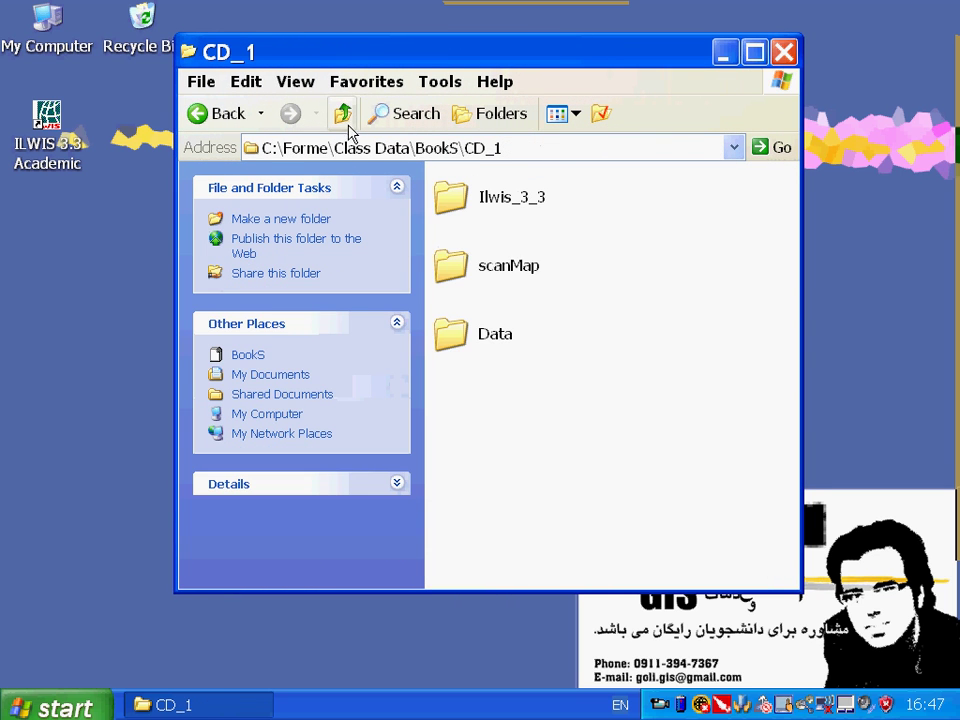
click(497, 267)
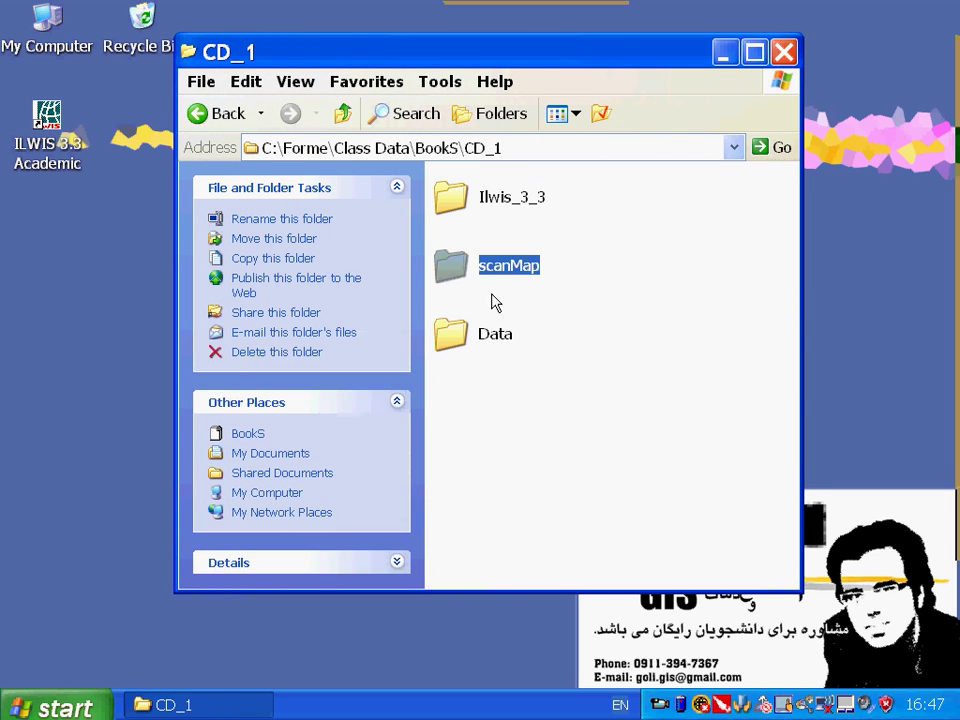
click(494, 338)
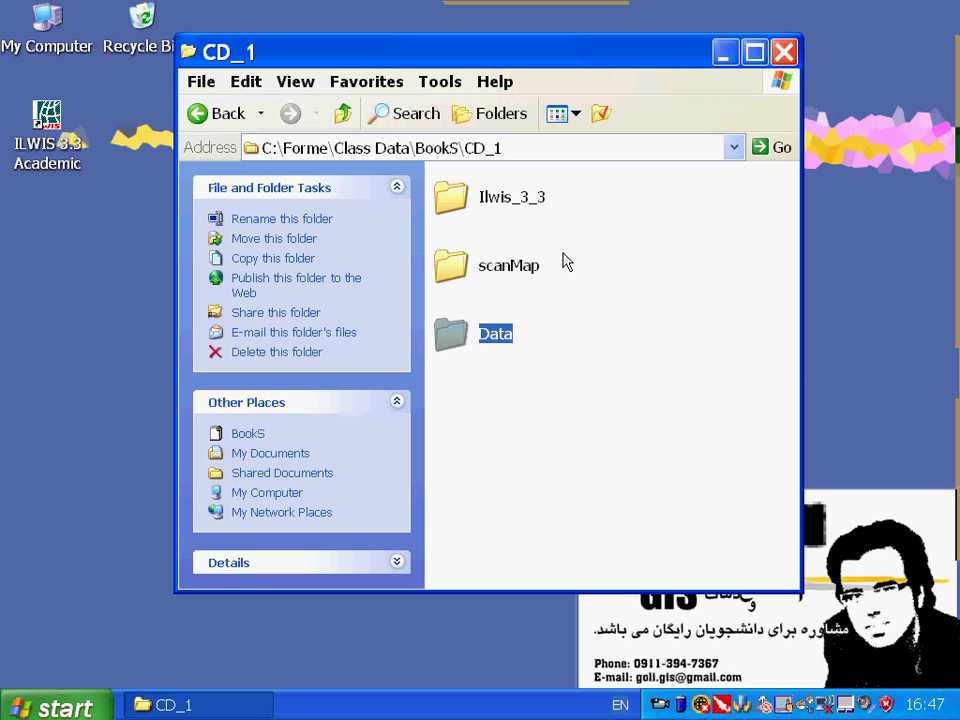
drag(564, 261, 478, 358)
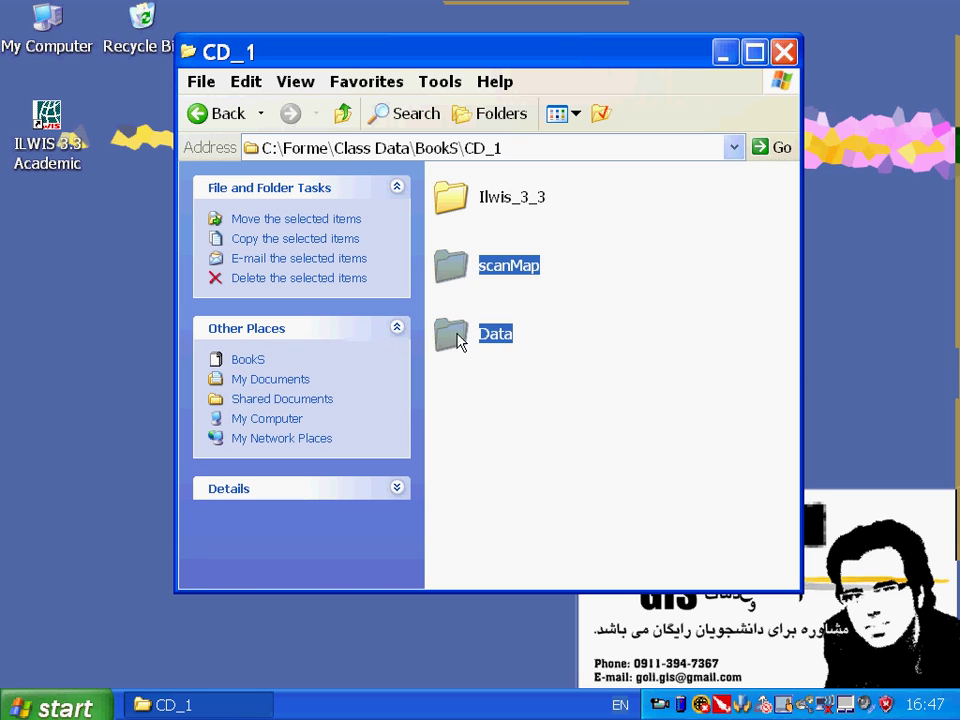
right_click(457, 340)
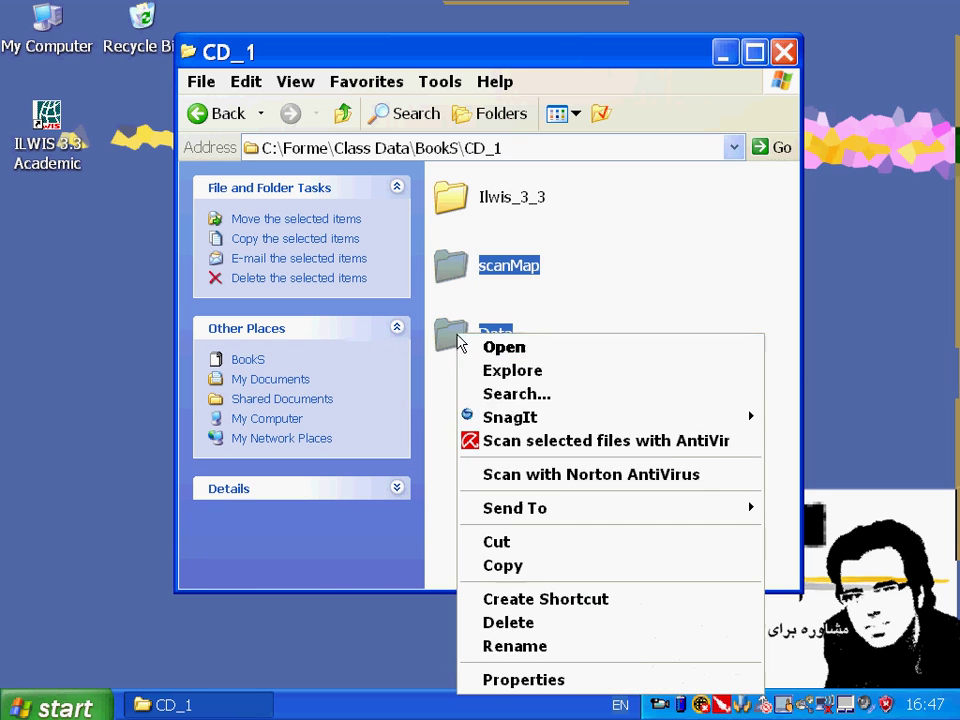
click(577, 567)
Step: Create a new folder named Gis_PRJ at the root of Local Disk (C:)
click(733, 150)
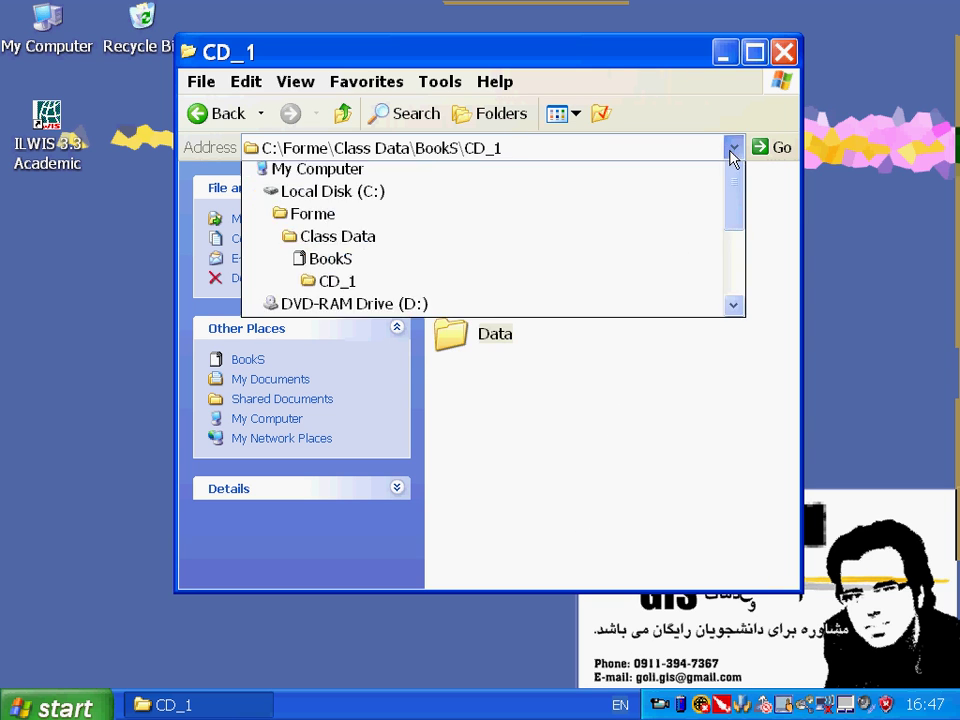
click(614, 242)
drag(788, 231, 778, 467)
click(204, 80)
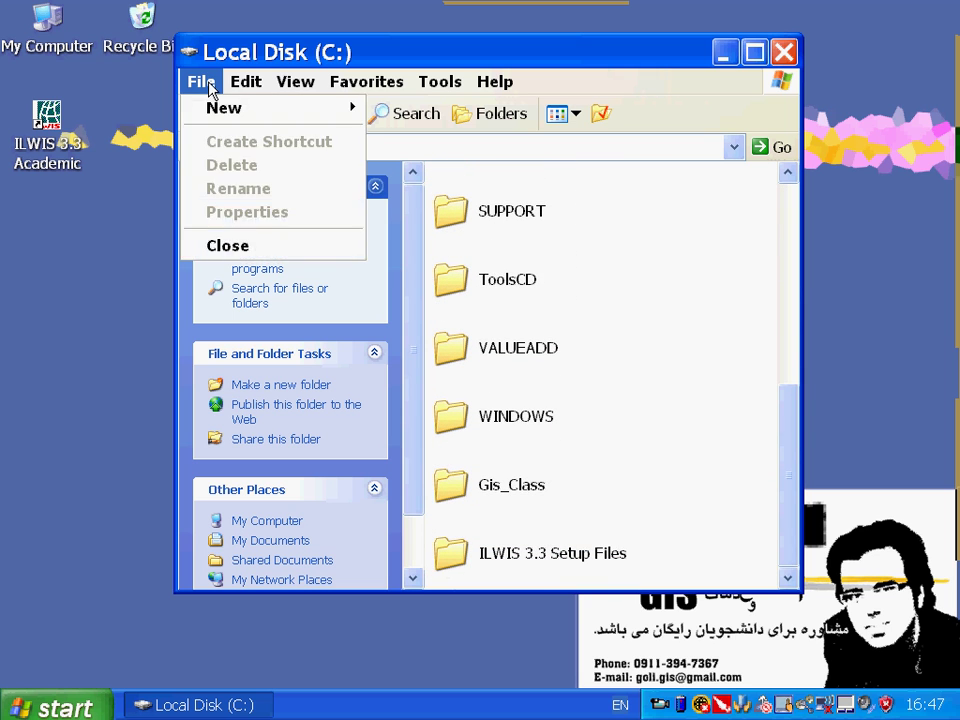
mouse_move(357, 108)
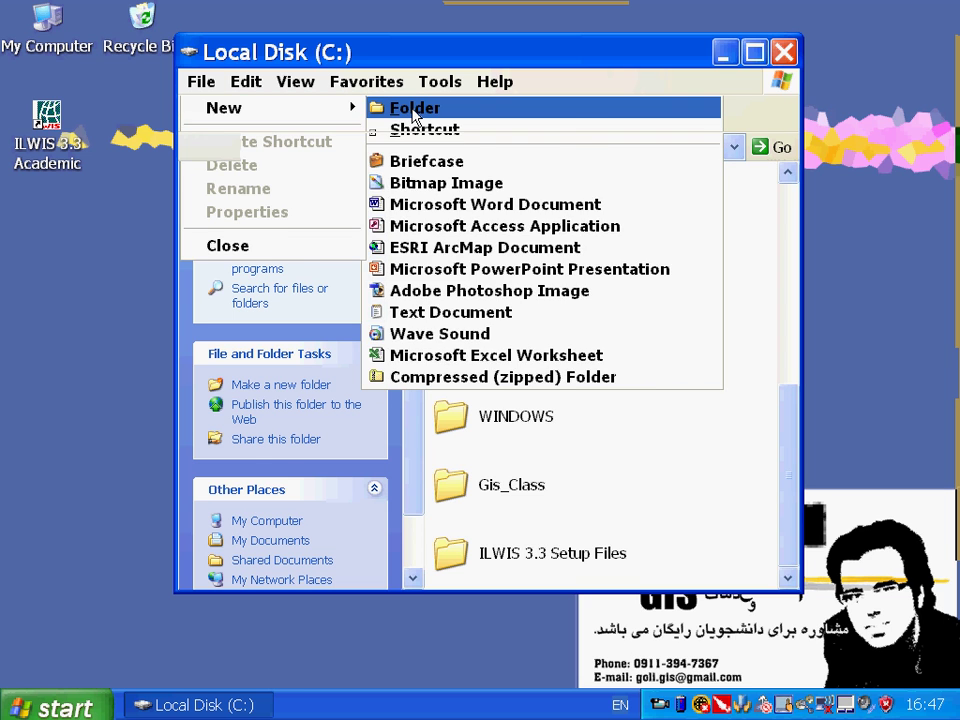
click(392, 105)
text(G)
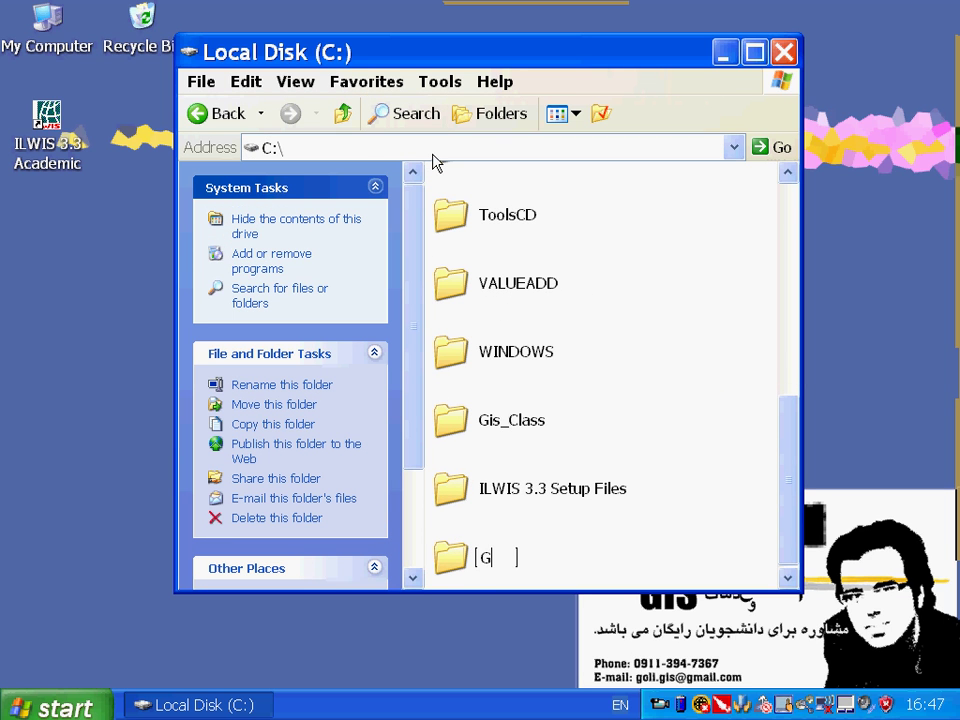
text(is_PRJ)
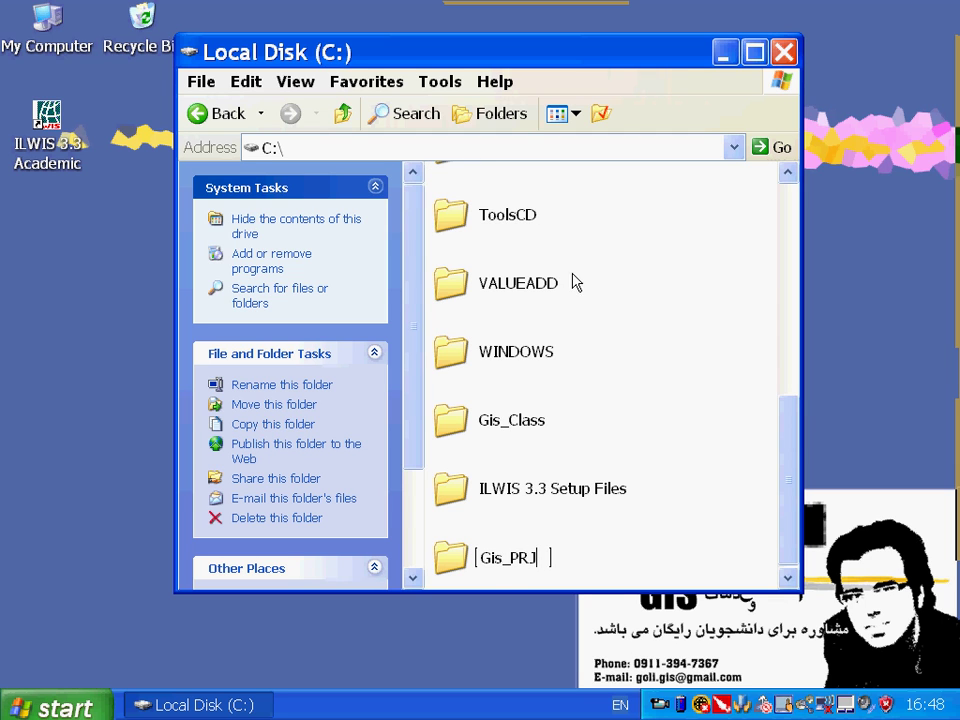
click(489, 584)
Step: Open the Gis_PRJ folder and paste the copied scanMap and Data folders into it
click(493, 566)
right_click(484, 563)
click(540, 160)
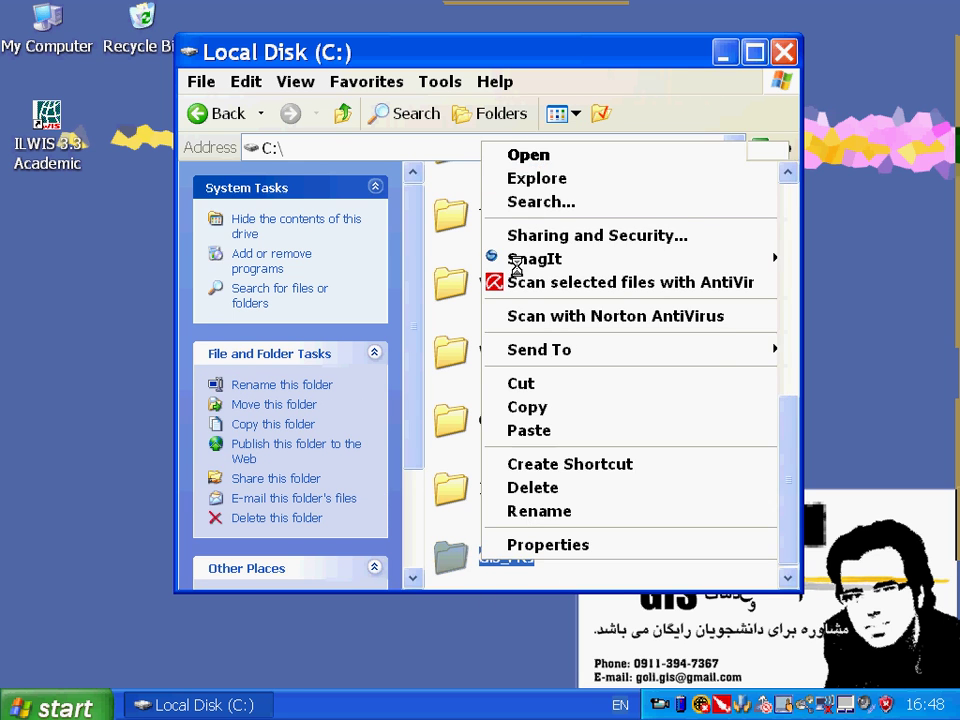
right_click(518, 274)
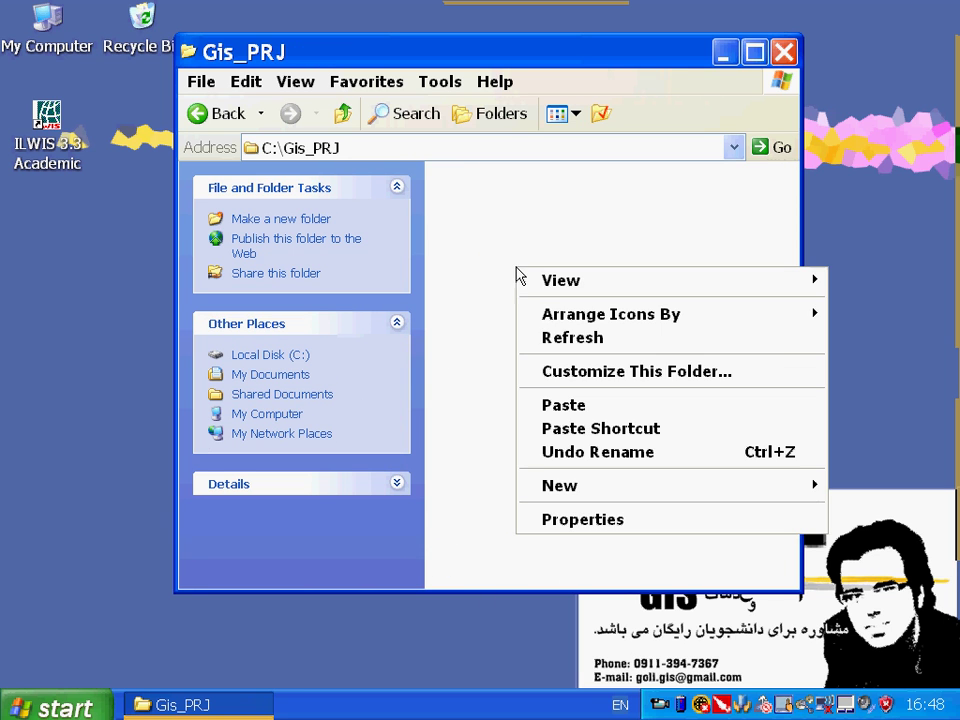
click(559, 407)
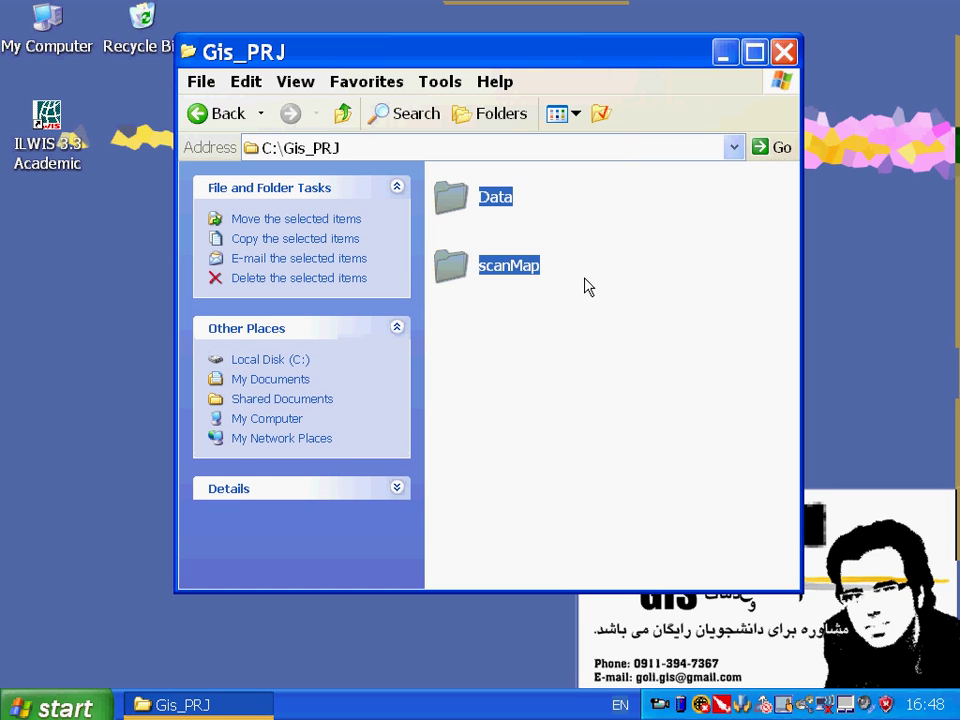
Step: Open the scanMap folder inside Gis_PRJ to examine the scanned map image
double_click(490, 267)
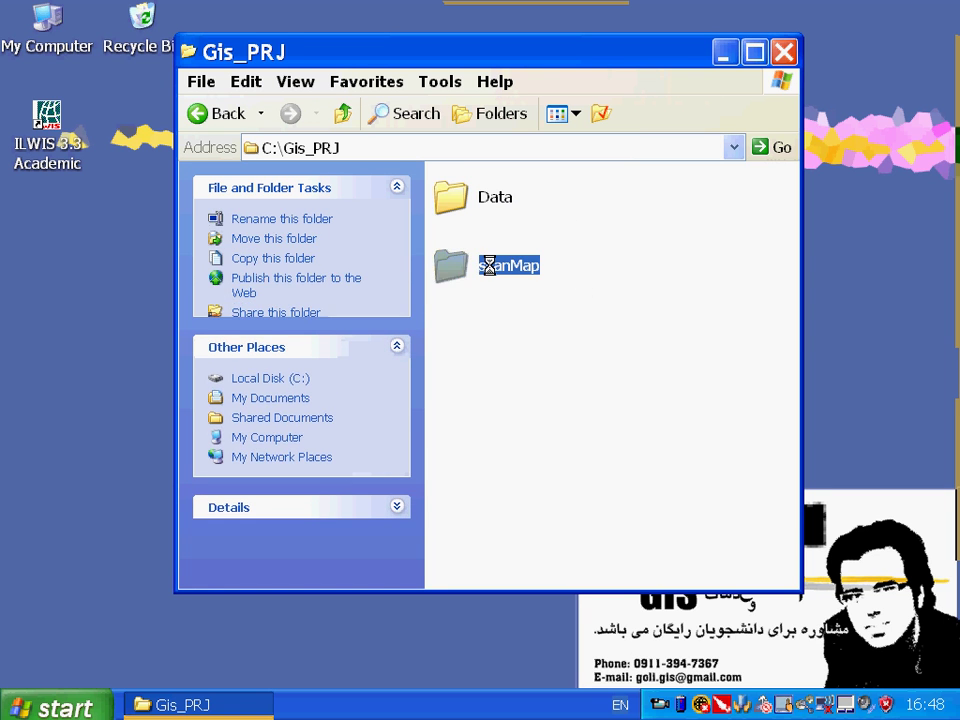
click(496, 424)
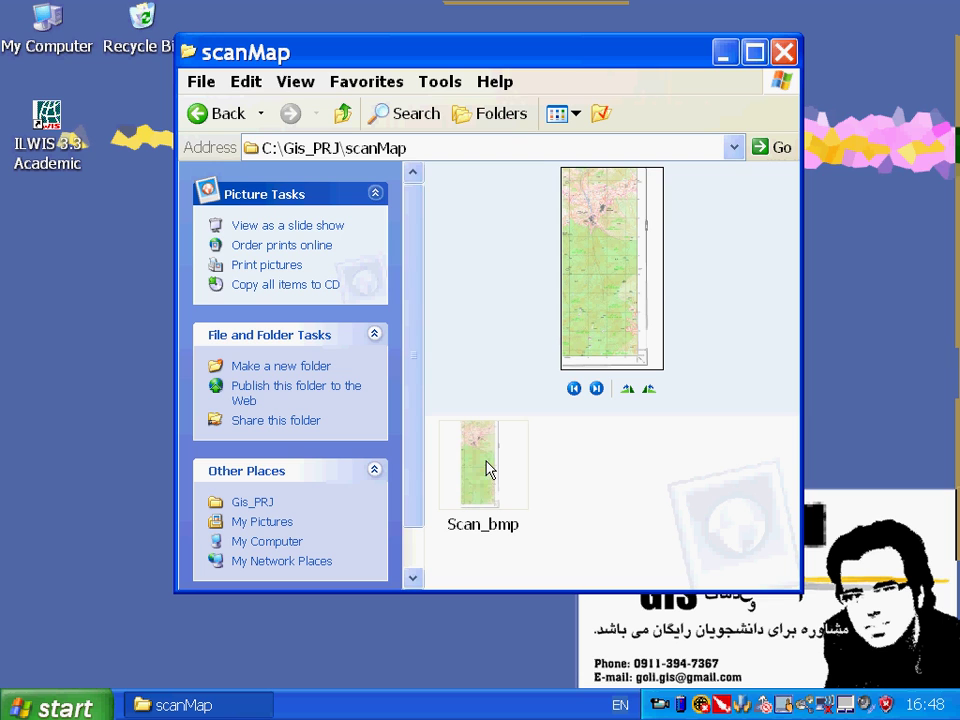